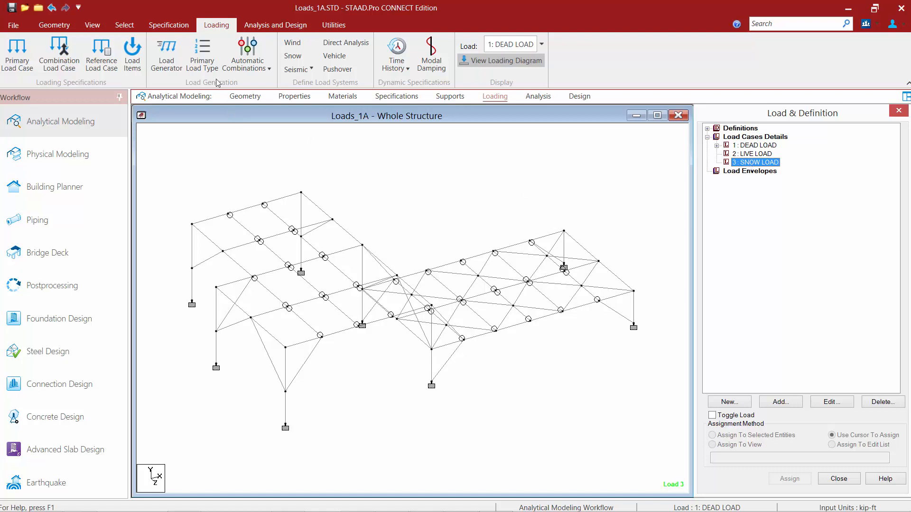
Open the new load items dialog for the SNOW LOAD case and look through the member load types from Uniform Force to Trapezoidal.
{"action": "left_click", "coordinate": [213, 29]}
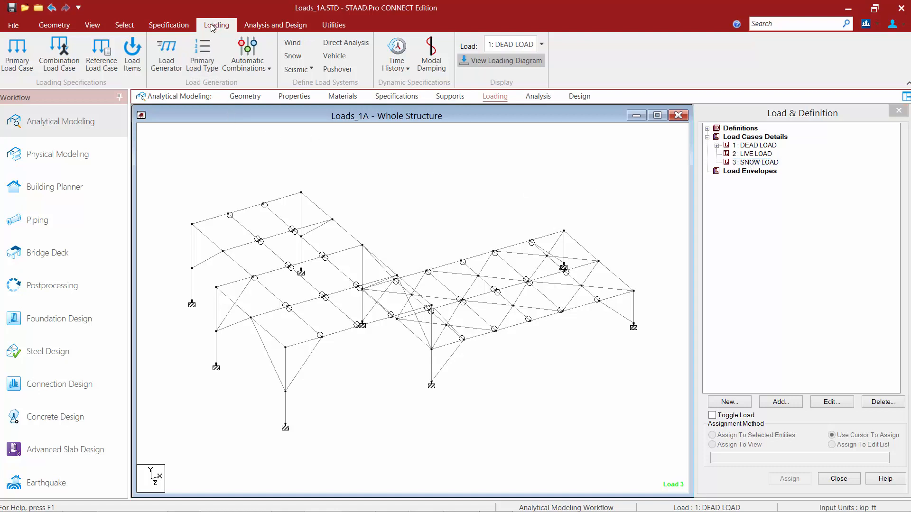
{"action": "left_click", "coordinate": [139, 56]}
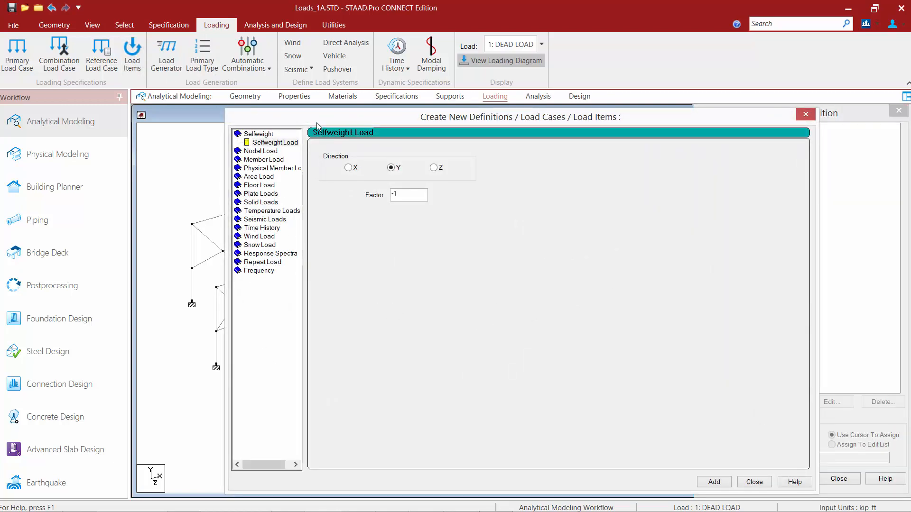
{"action": "left_click", "coordinate": [251, 161]}
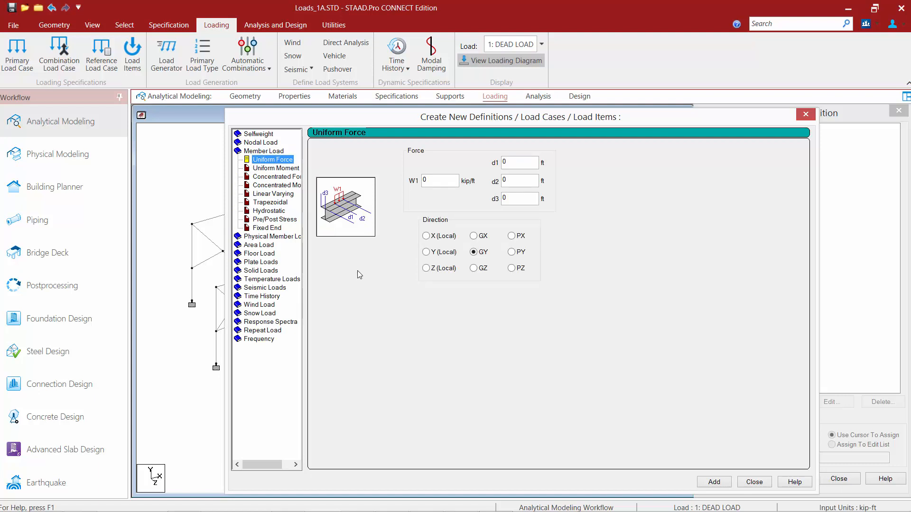
{"action": "left_click", "coordinate": [275, 169]}
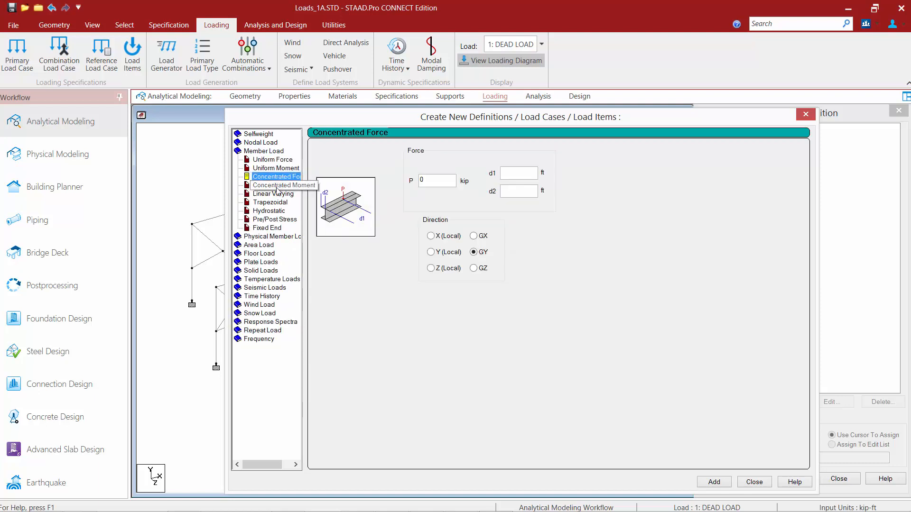
{"action": "left_click", "coordinate": [277, 187]}
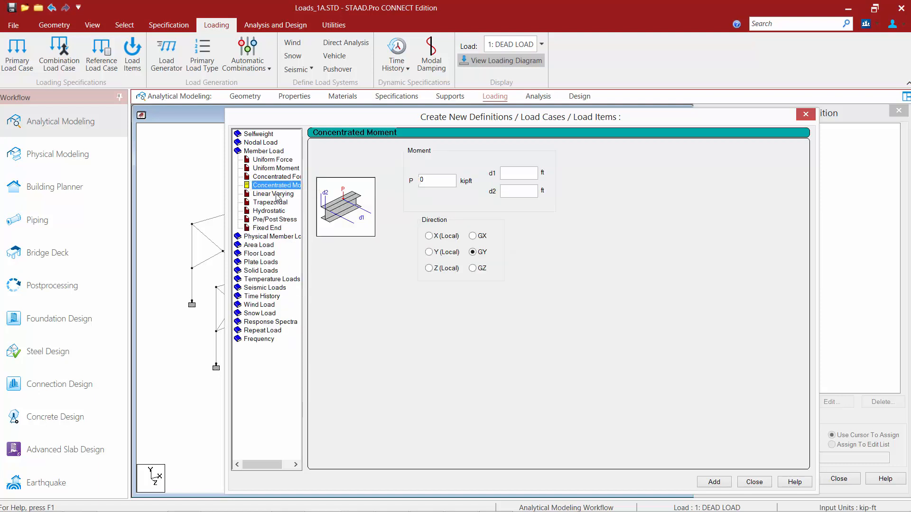
{"action": "left_click", "coordinate": [278, 195]}
{"action": "left_click", "coordinate": [273, 203]}
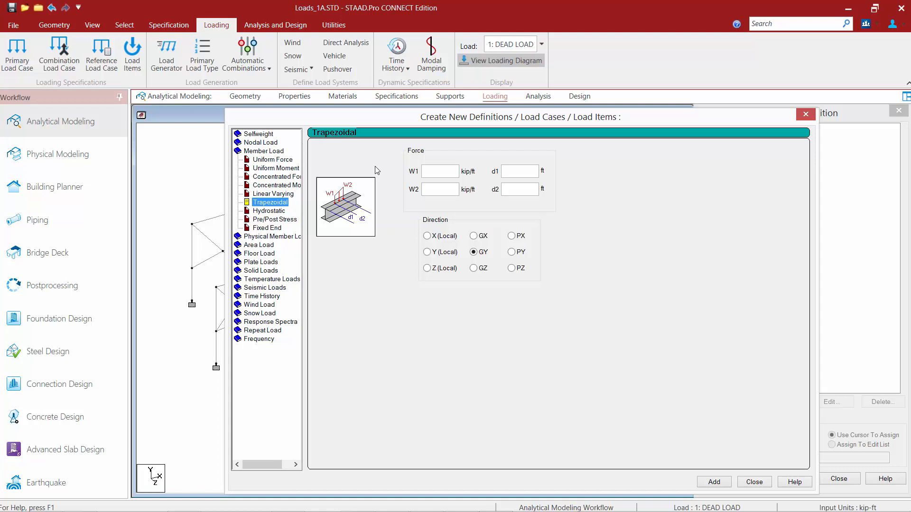
Add a Uniform Force member load with W1 of -0.03 kip/ft in the GY direction to the SNOW LOAD case.
{"action": "left_click", "coordinate": [281, 160]}
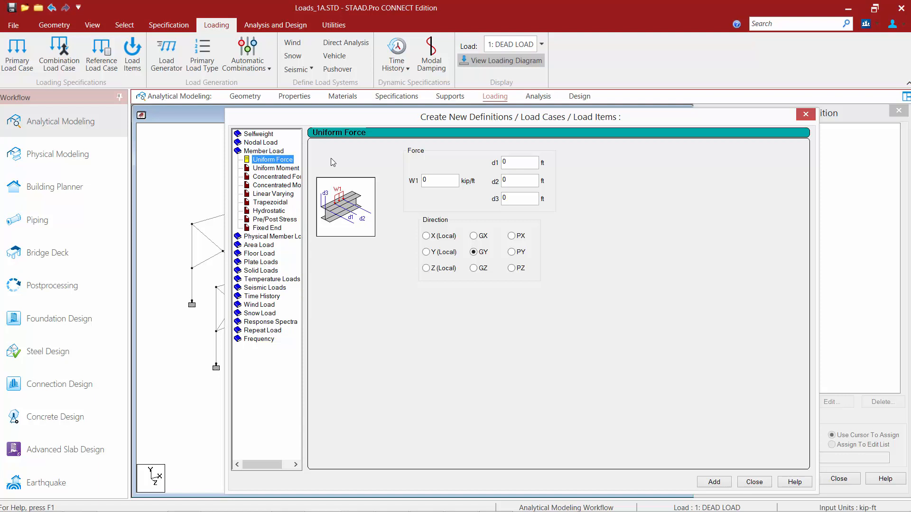
{"action": "left_click", "coordinate": [435, 181]}
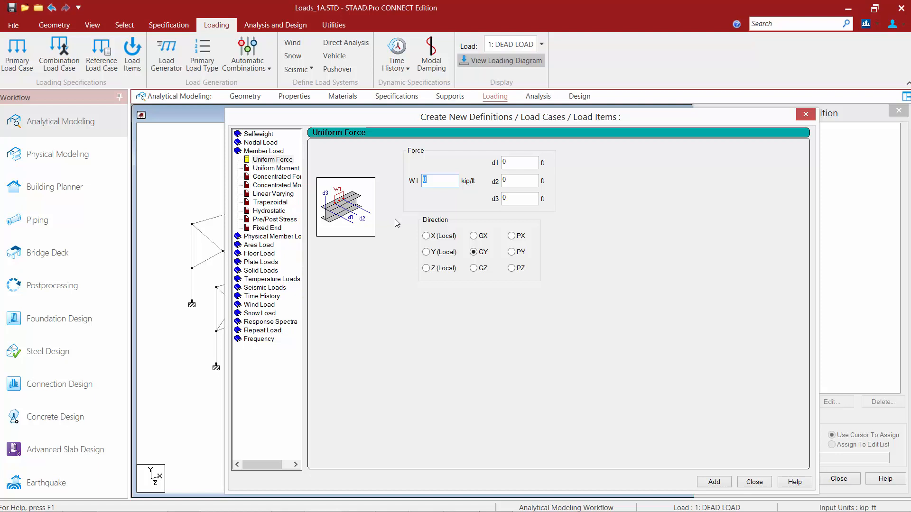
{"action": "type", "text": "-0.03"}
{"action": "left_click", "coordinate": [713, 482]}
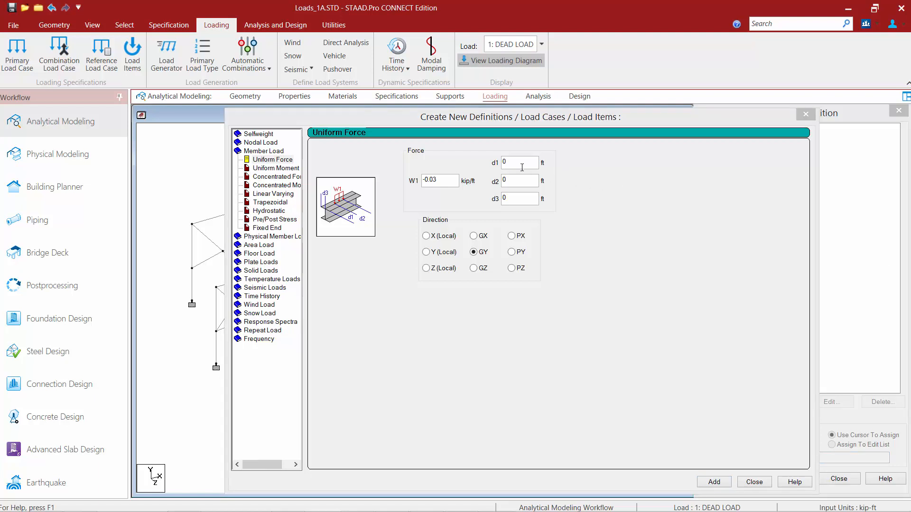
Add a Trapezoidal member load with W1 of -0.04 and W2 of -0.03 kip/ft in GY, and close the load items dialog.
{"action": "left_click", "coordinate": [272, 203]}
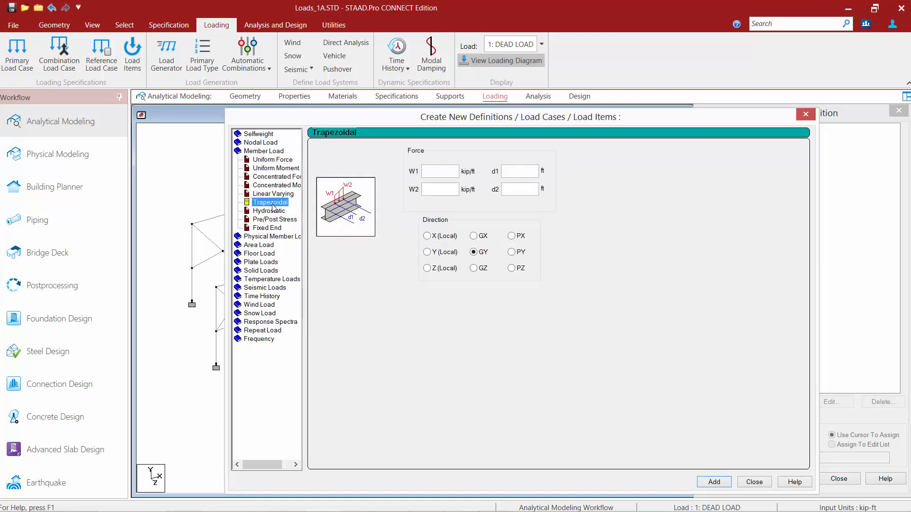
{"action": "left_click", "coordinate": [436, 174]}
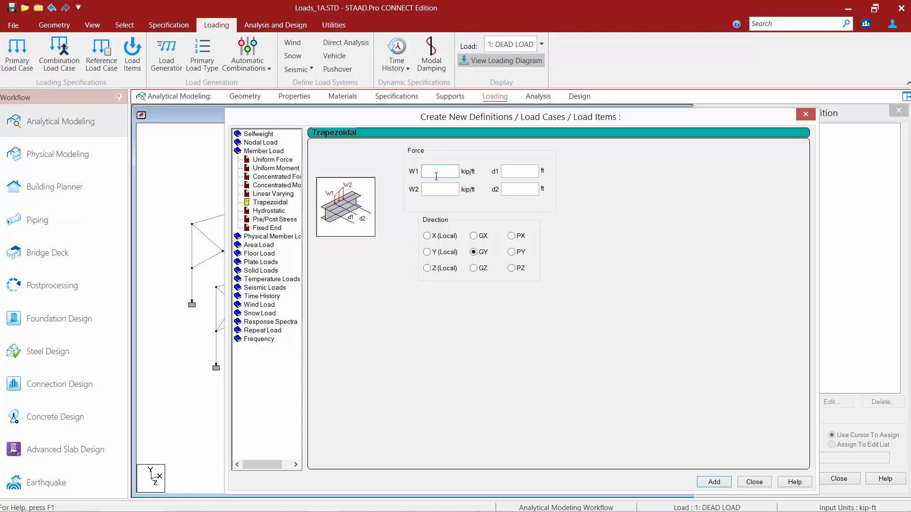
{"action": "type", "text": "-0.04"}
{"action": "left_click", "coordinate": [439, 191]}
{"action": "type", "text": "-0.03"}
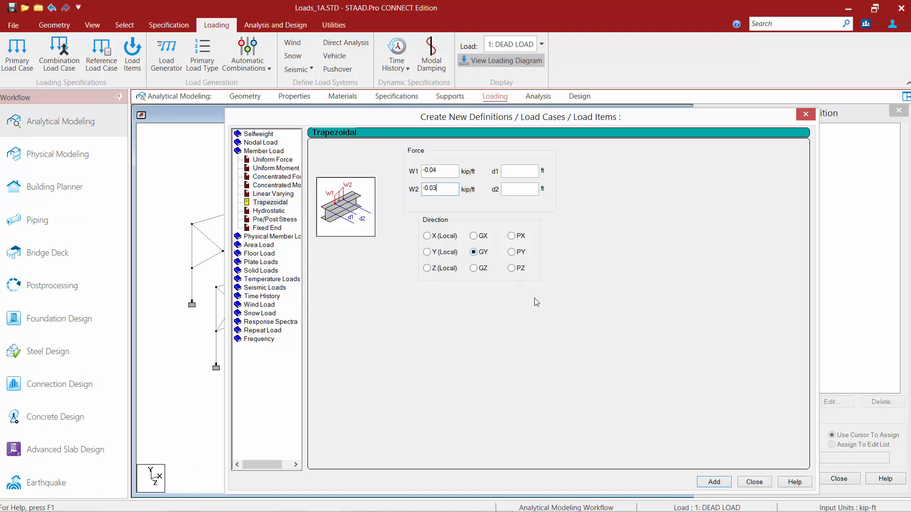
{"action": "left_click", "coordinate": [714, 482]}
{"action": "left_click", "coordinate": [754, 482]}
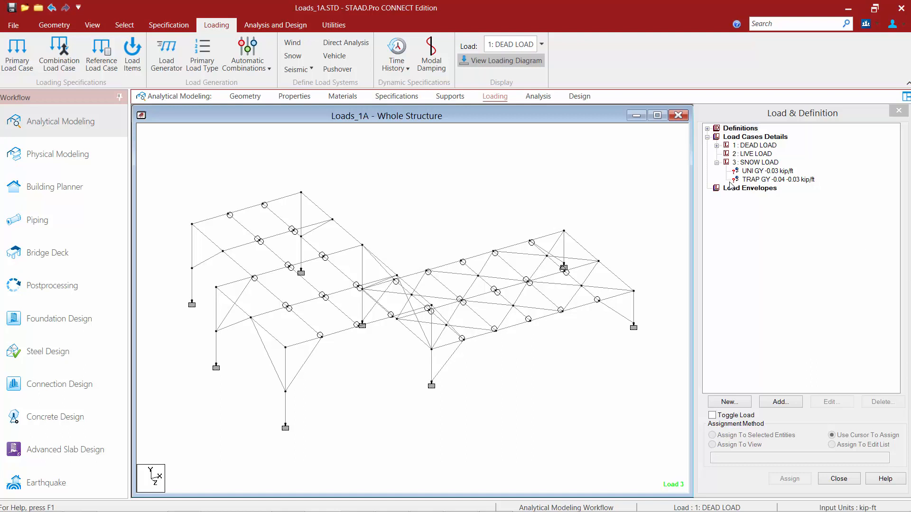
Assign the uniform -0.03 kip/ft load to the three outermost beams on each of the lower roof's three long lines, using Assign To Selected Beams.
{"action": "left_click", "coordinate": [748, 171]}
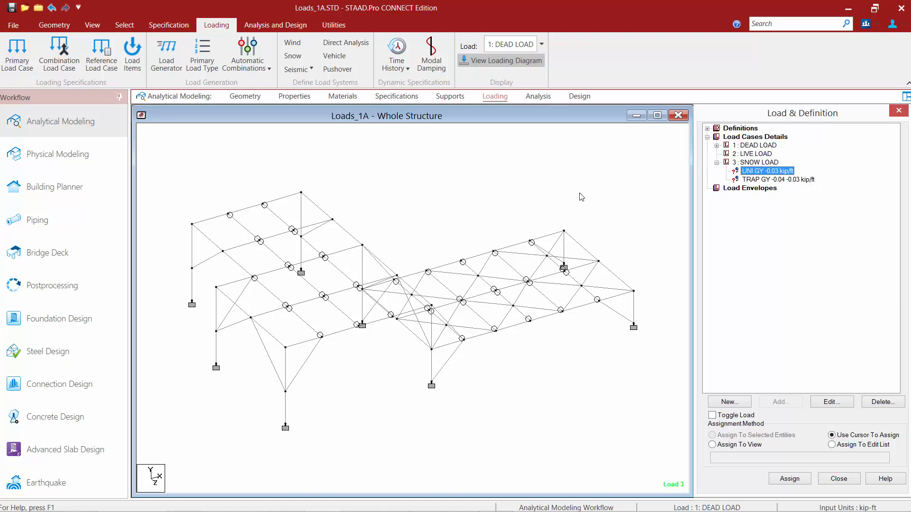
{"action": "left_click", "coordinate": [484, 259]}
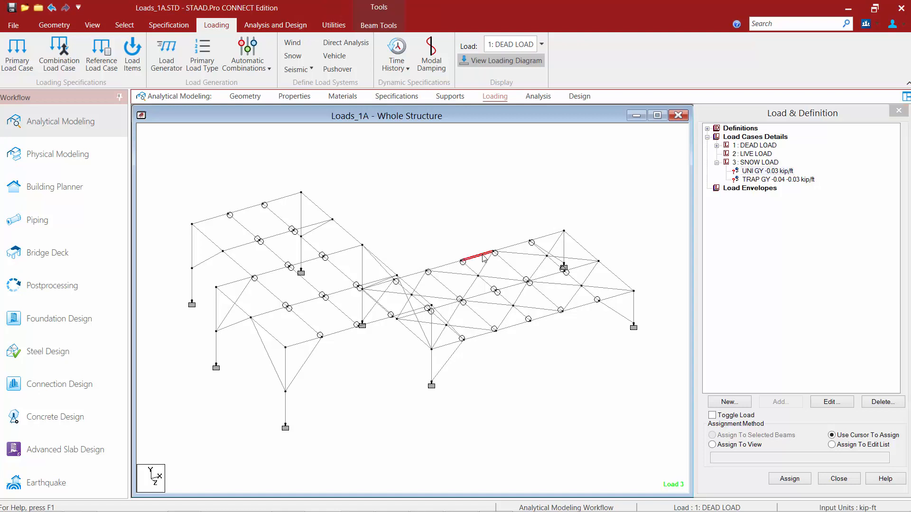
{"action": "left_click", "coordinate": [511, 246], "text": "ctrl"}
{"action": "left_click", "coordinate": [540, 238], "text": "ctrl"}
{"action": "left_click", "coordinate": [511, 285], "text": "ctrl"}
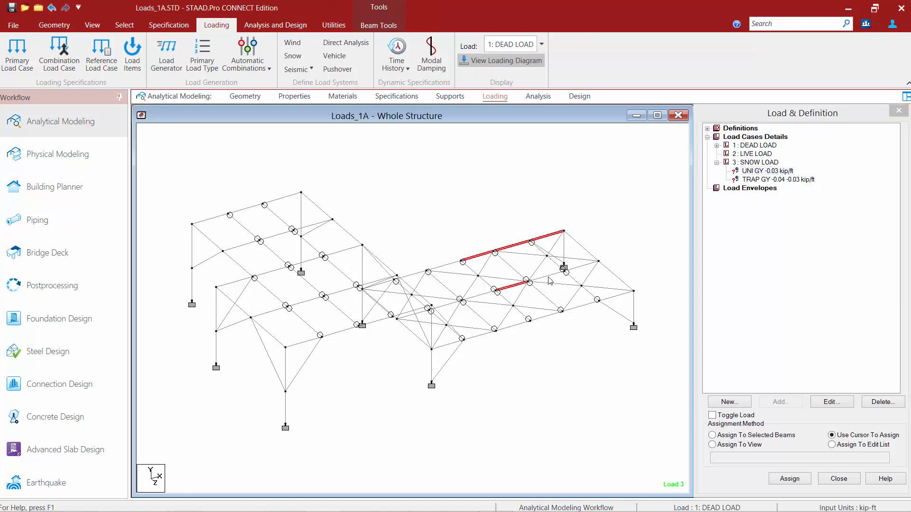
{"action": "left_click", "coordinate": [548, 274], "text": "ctrl"}
{"action": "left_click", "coordinate": [579, 265], "text": "ctrl"}
{"action": "left_click", "coordinate": [545, 314], "text": "ctrl"}
{"action": "left_click", "coordinate": [578, 305], "text": "ctrl"}
{"action": "left_click", "coordinate": [610, 297], "text": "ctrl"}
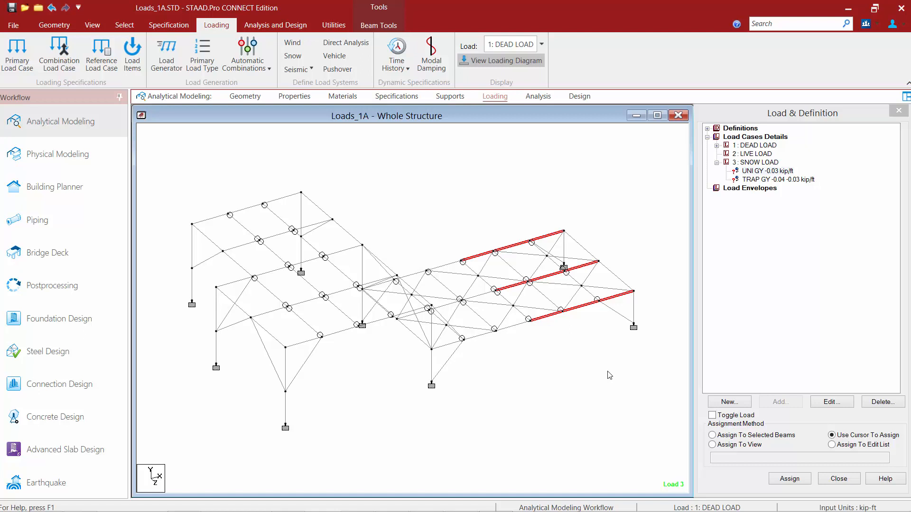
{"action": "left_click", "coordinate": [712, 436]}
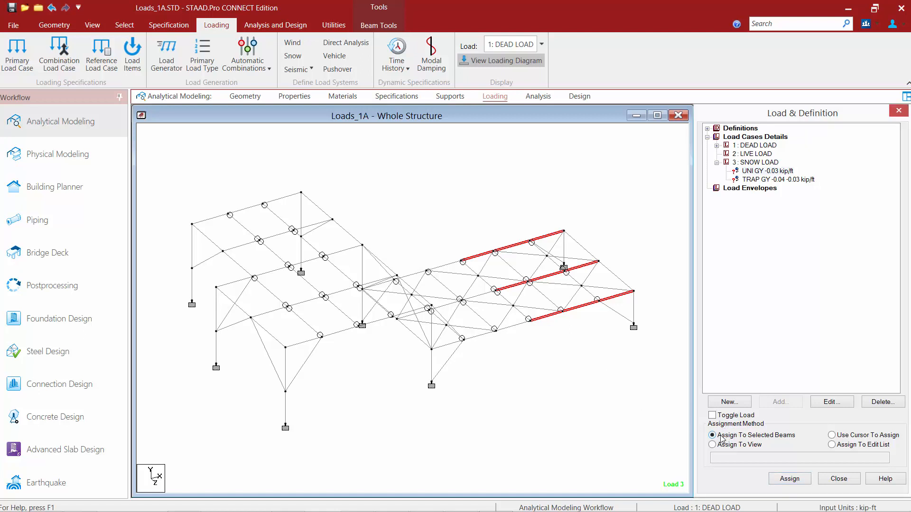
{"action": "left_click", "coordinate": [789, 479]}
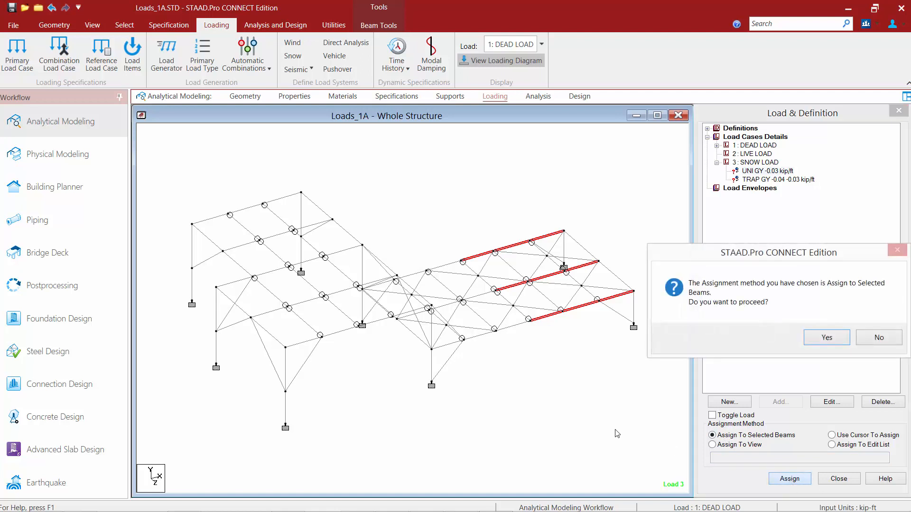
{"action": "left_click", "coordinate": [819, 339]}
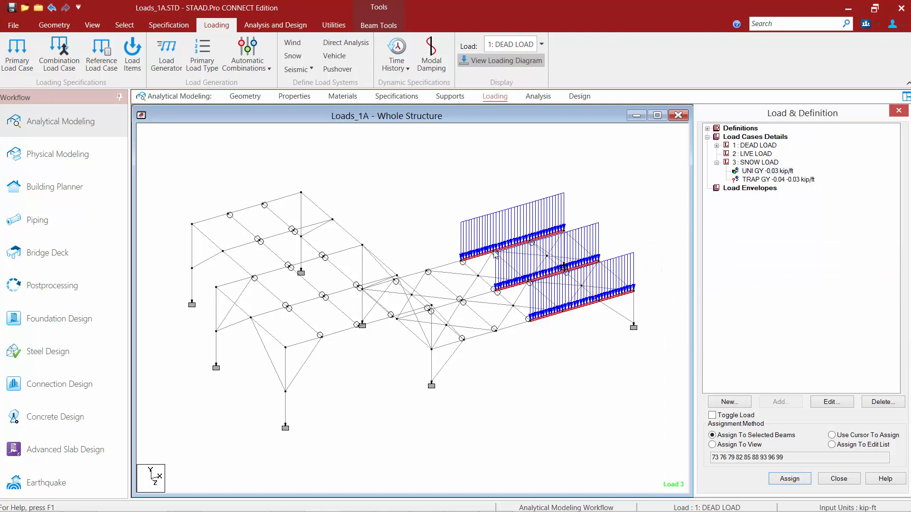
Hide and redisplay the loading diagram, and clear the beam selection.
{"action": "left_click", "coordinate": [477, 61]}
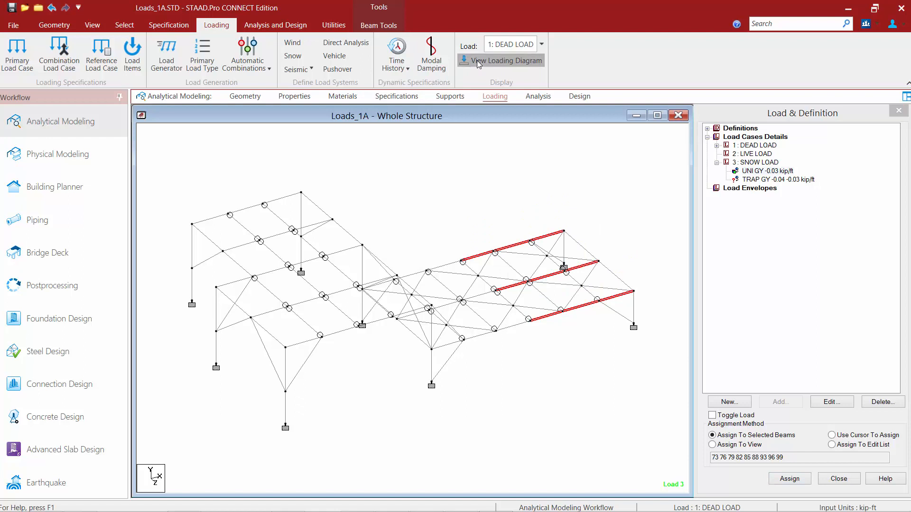
{"action": "left_click", "coordinate": [477, 61]}
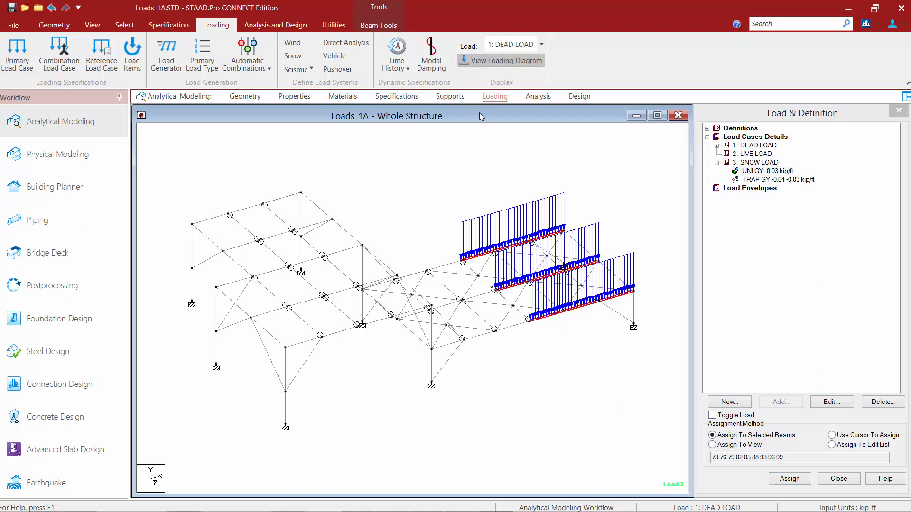
{"action": "left_click", "coordinate": [473, 161]}
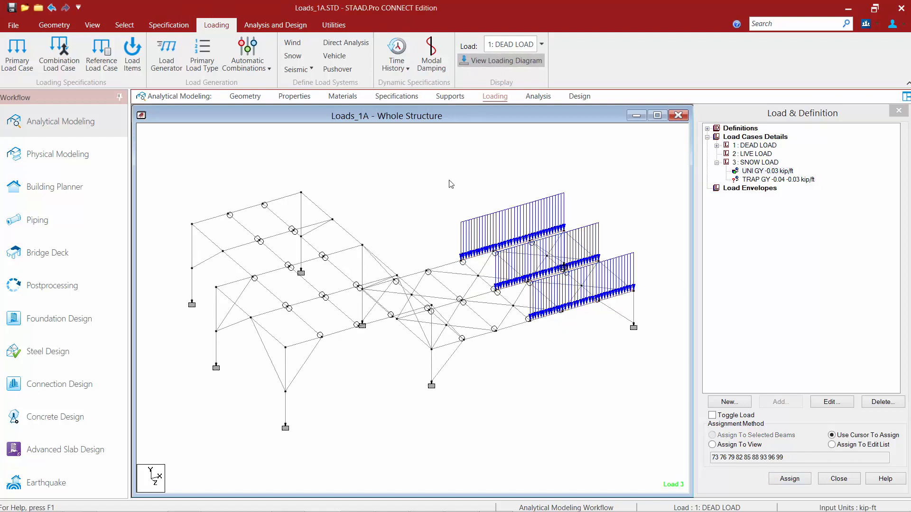
Assign the trapezoidal load to the three lower roof beams directly adjoining the uniformly loaded ones, using Assign To Selected Beams, and clear the selection.
{"action": "left_click", "coordinate": [760, 179]}
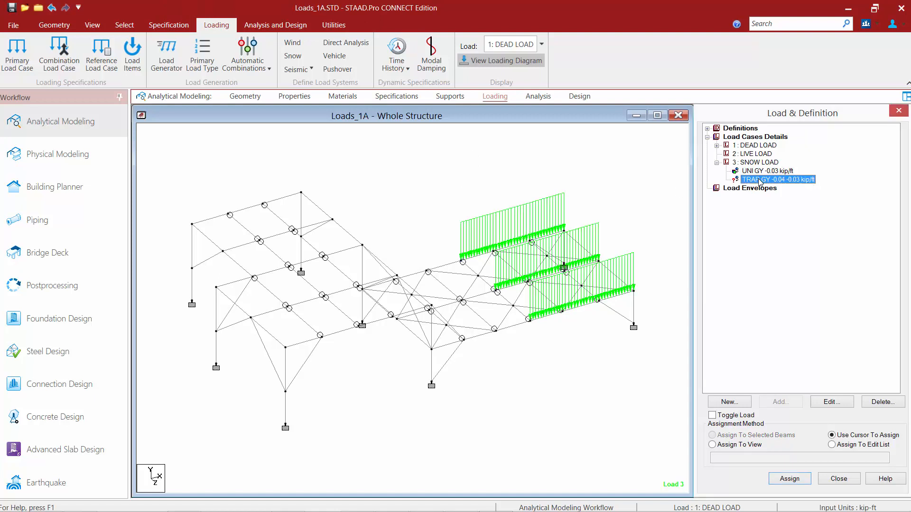
{"action": "left_click", "coordinate": [447, 268]}
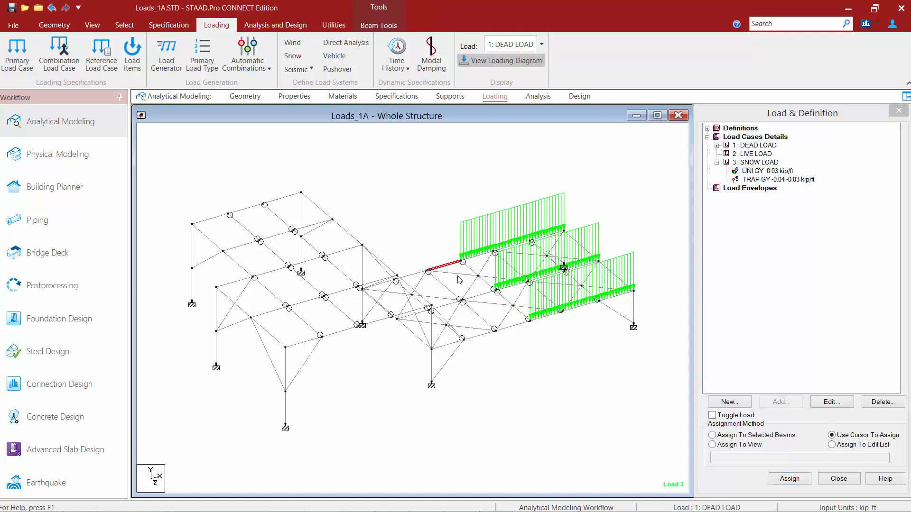
{"action": "left_click", "coordinate": [478, 295]}
{"action": "left_click", "coordinate": [511, 329]}
{"action": "left_click", "coordinate": [725, 435]}
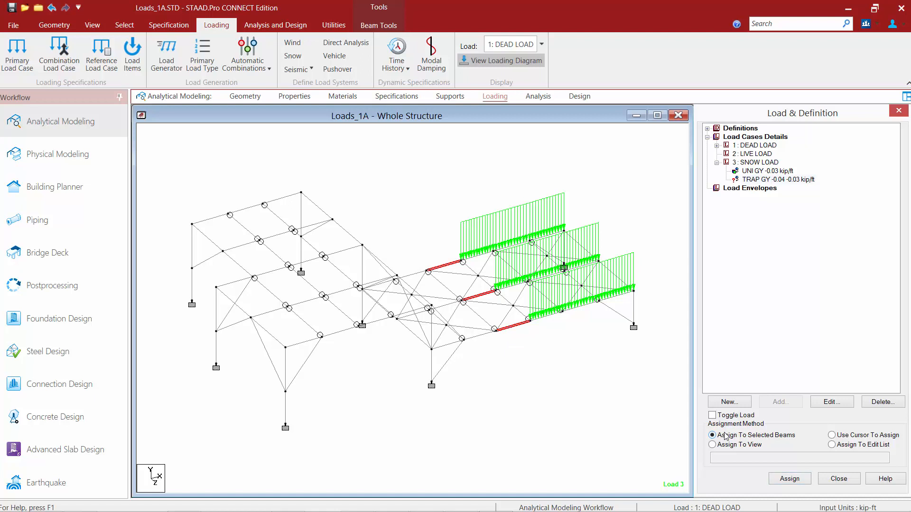
{"action": "left_click", "coordinate": [790, 478]}
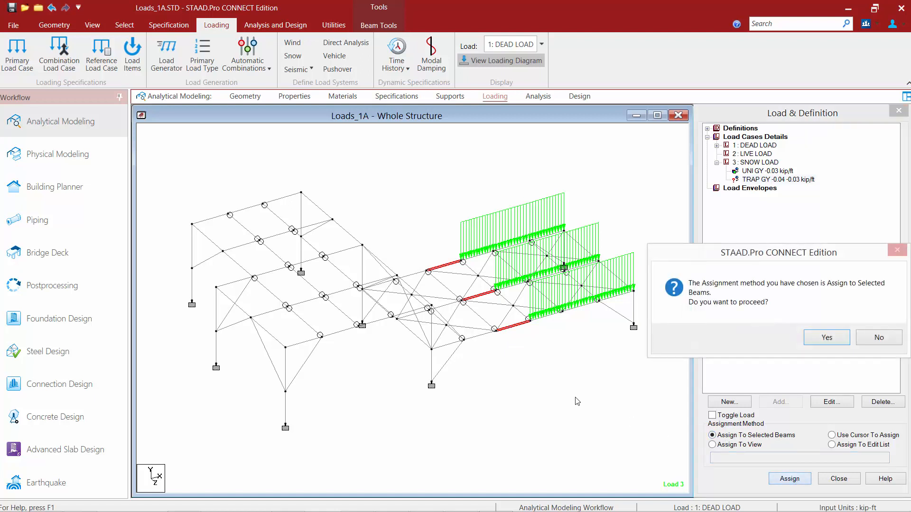
{"action": "left_click", "coordinate": [825, 337]}
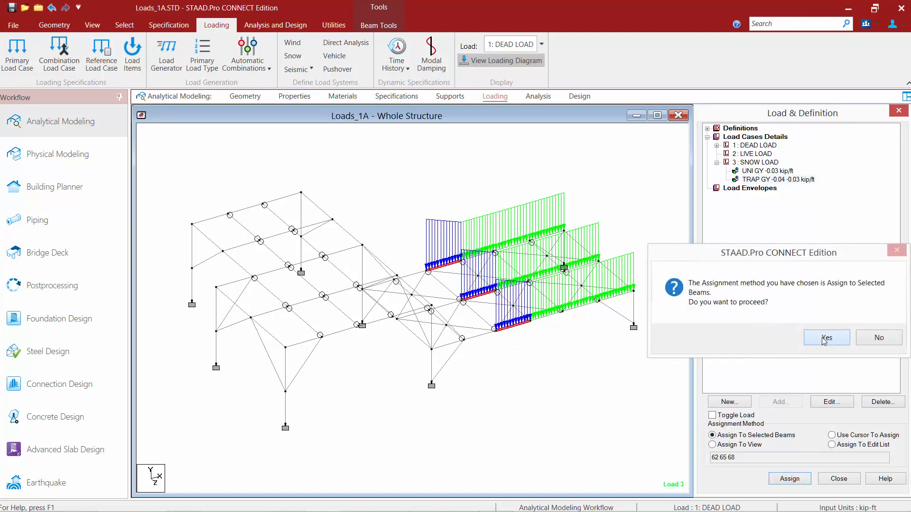
{"action": "left_click", "coordinate": [531, 349]}
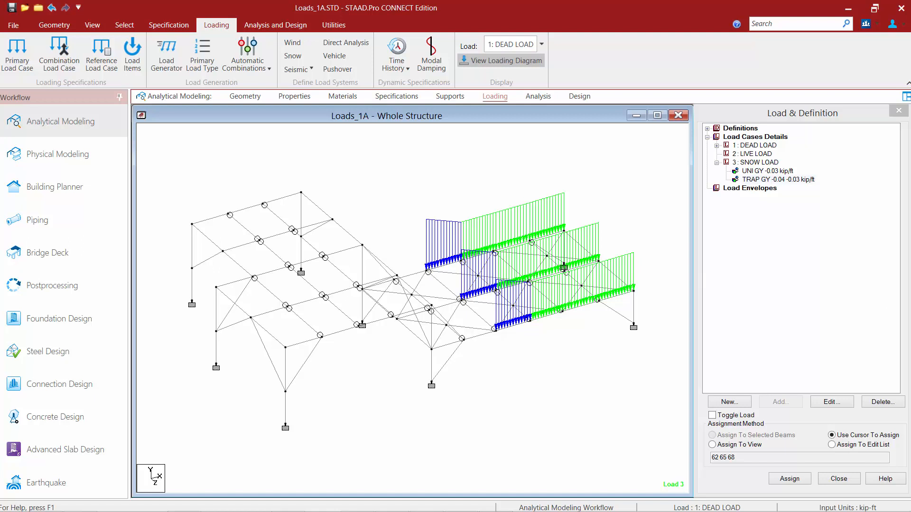
Start a Hydrostatic member load item in the SNOW LOAD case and open its member selection clear of the model.
{"action": "left_click", "coordinate": [755, 162]}
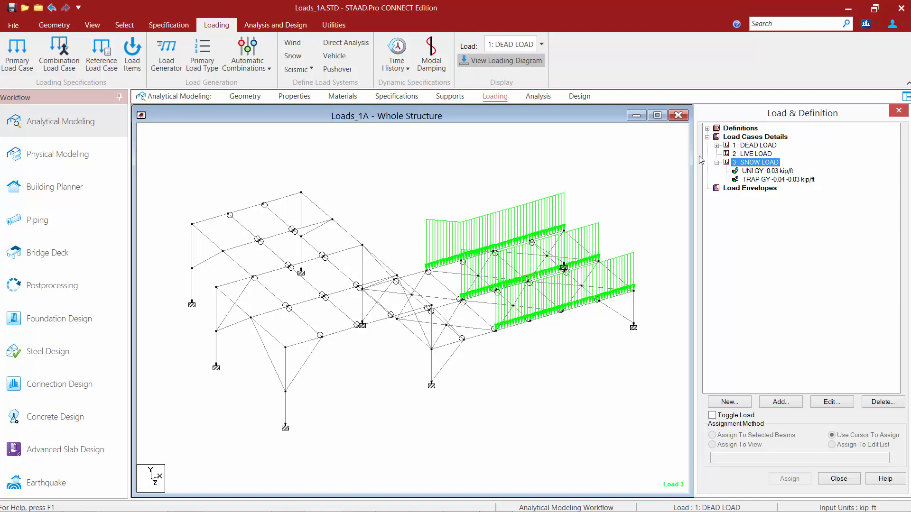
{"action": "left_click", "coordinate": [132, 66]}
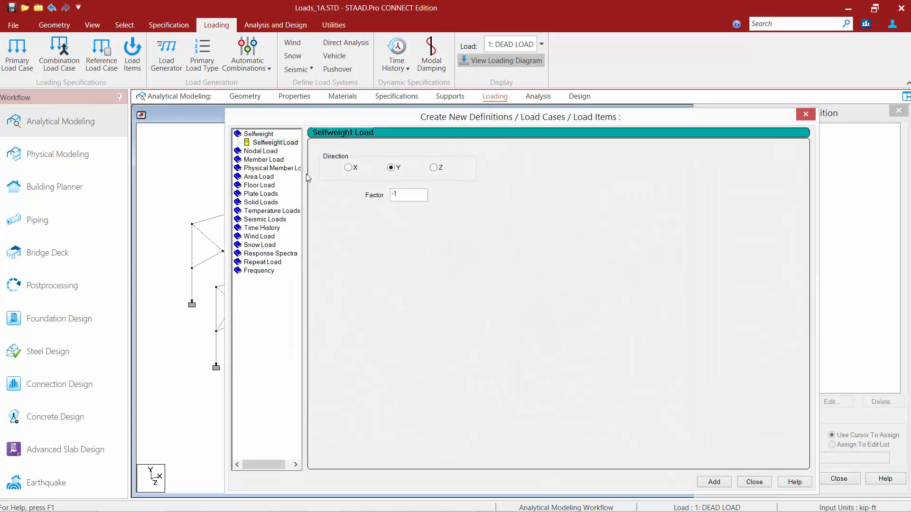
{"action": "left_click", "coordinate": [260, 160]}
{"action": "left_click", "coordinate": [265, 211]}
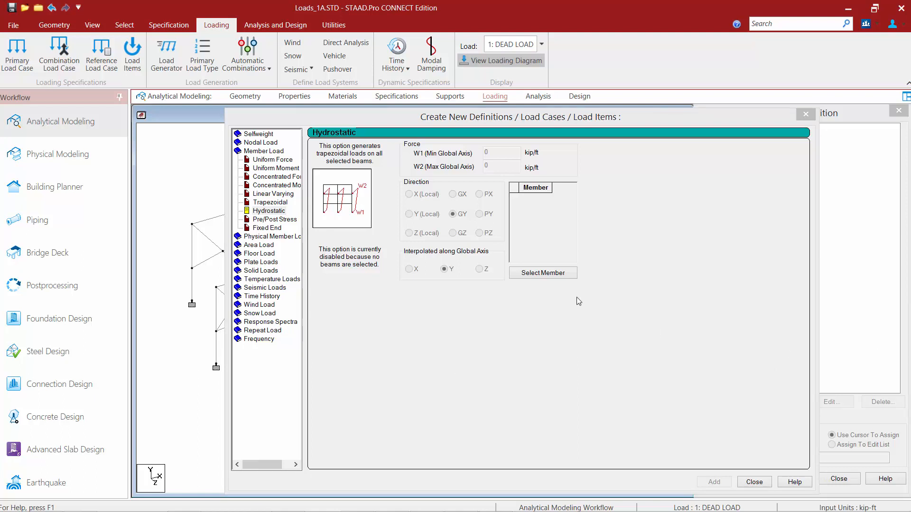
{"action": "left_click", "coordinate": [539, 273]}
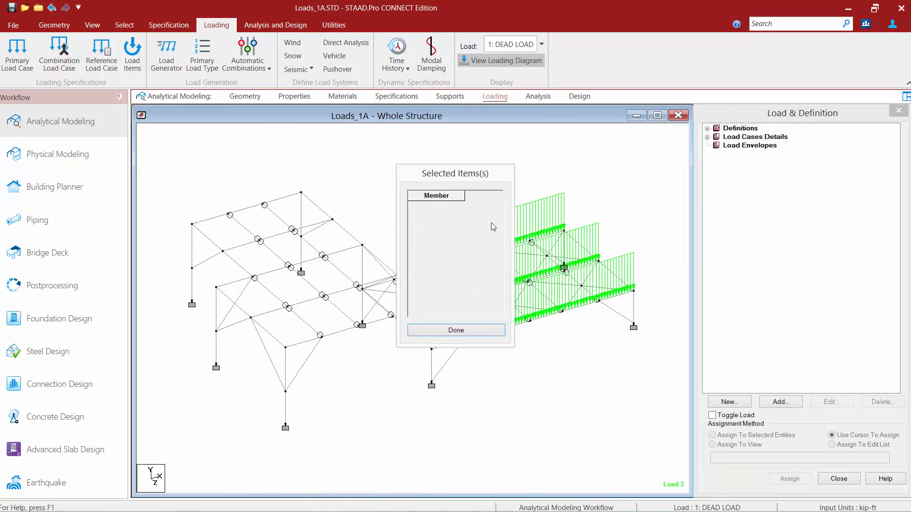
{"action": "left_click_drag", "start_coordinate": [468, 172], "coordinate": [710, 173]}
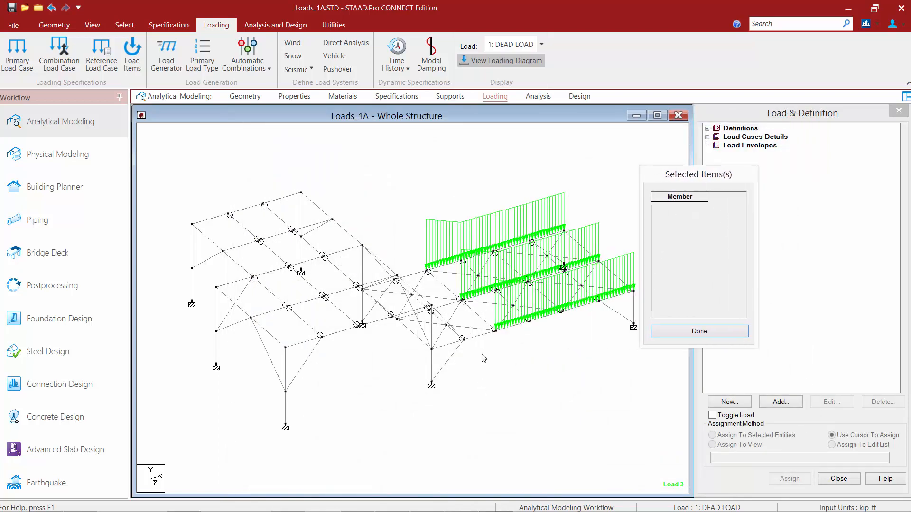
Pick the two remaining unloaded beams on each of the lower roof's three long lines as members for the hydrostatic load.
{"action": "left_click", "coordinate": [466, 340]}
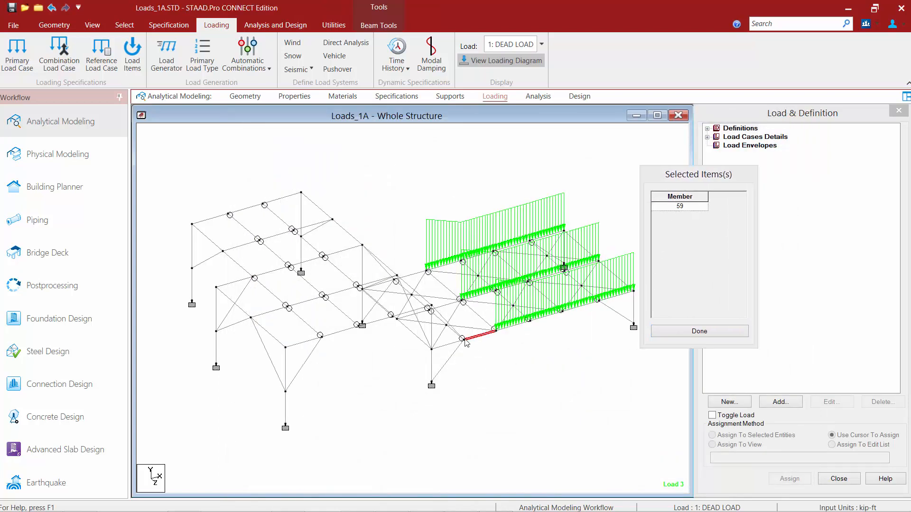
{"action": "left_click", "coordinate": [451, 342]}
{"action": "left_click", "coordinate": [446, 306]}
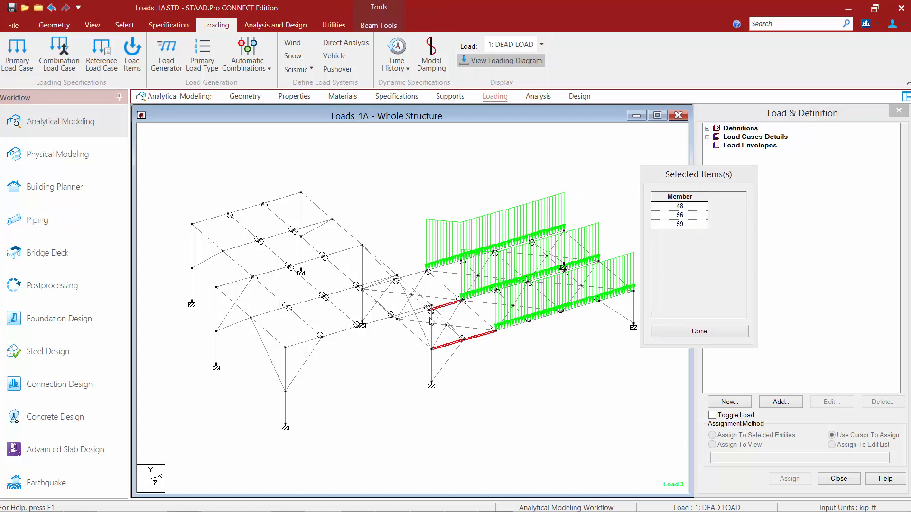
{"action": "left_click", "coordinate": [423, 312]}
{"action": "left_click", "coordinate": [415, 276]}
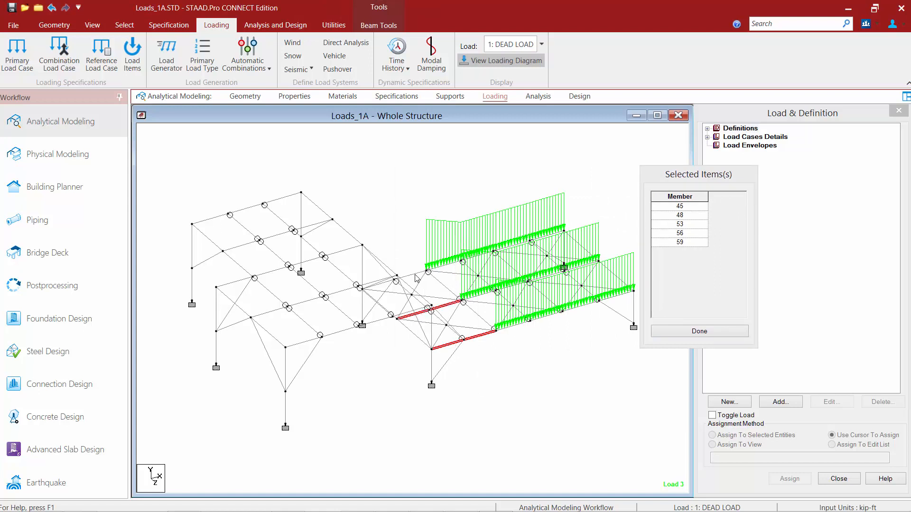
{"action": "left_click", "coordinate": [416, 275]}
{"action": "left_click", "coordinate": [385, 284]}
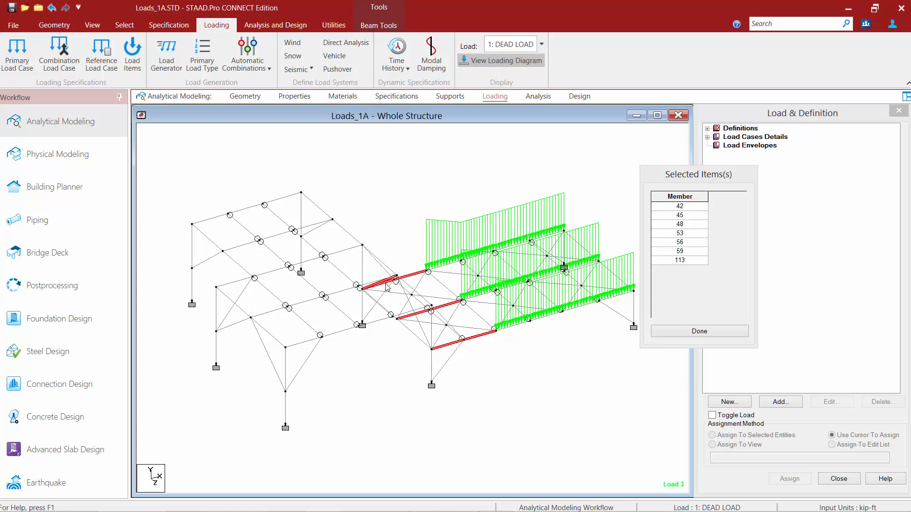
Remove the stray members beside the rear roof line from the hydrostatic load's selection, keeping the six roof beams, and finish selecting.
{"action": "left_click", "coordinate": [378, 284]}
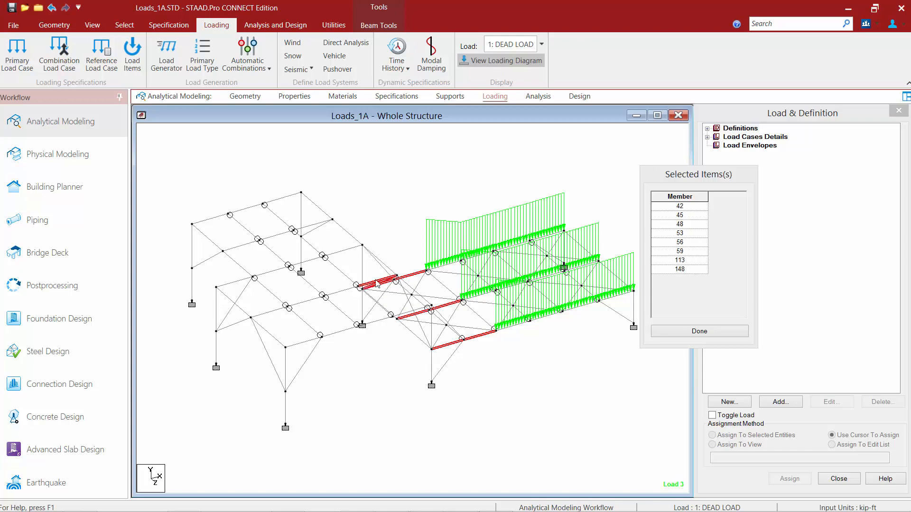
{"action": "left_click", "coordinate": [377, 284]}
{"action": "scroll", "coordinate": [386, 293], "scroll_direction": "up", "scroll_amount": 2}
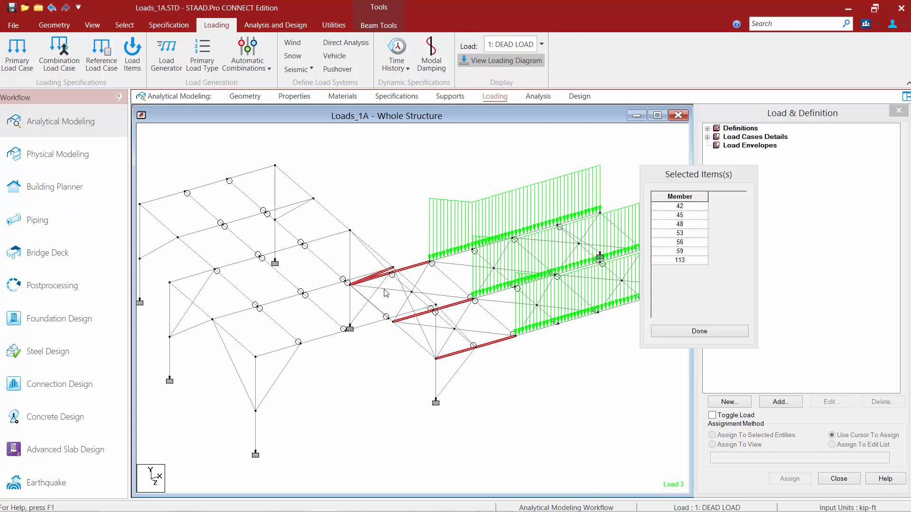
{"action": "scroll", "coordinate": [384, 290], "scroll_direction": "up", "scroll_amount": 2}
{"action": "left_click", "coordinate": [357, 261]}
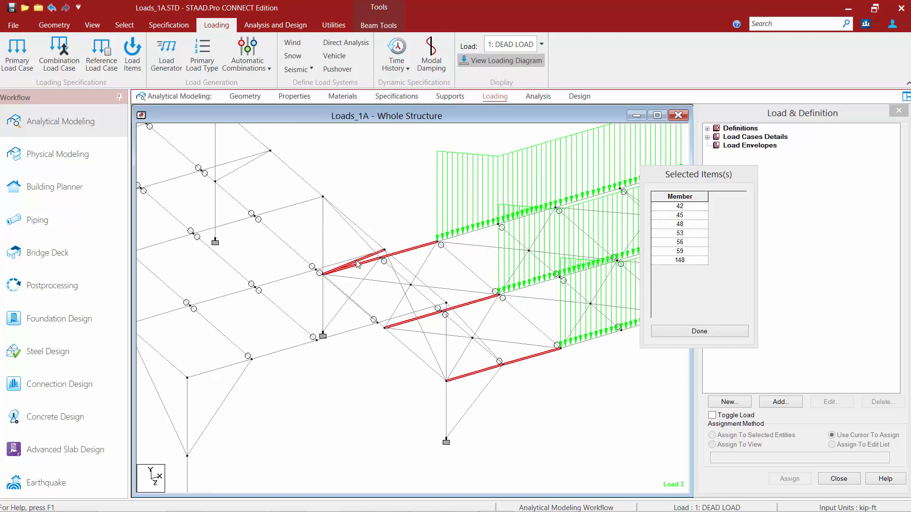
{"action": "left_click", "coordinate": [349, 263]}
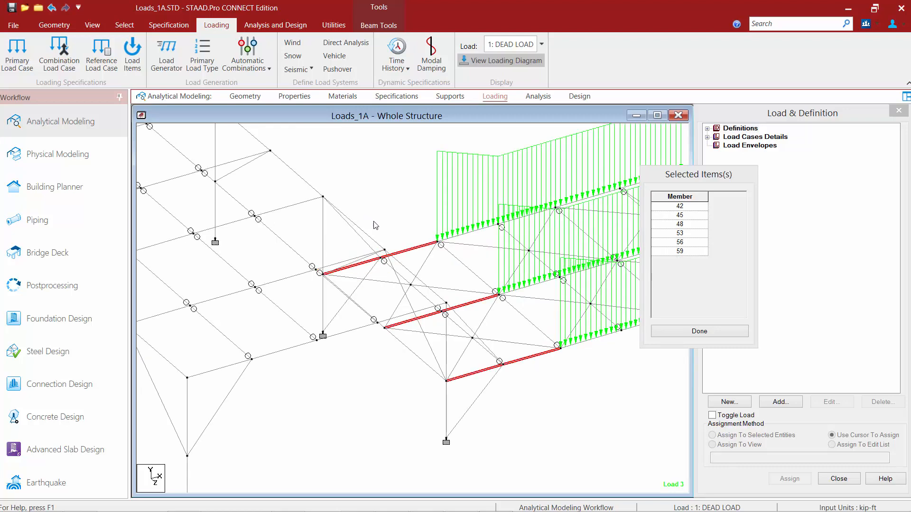
{"action": "left_click", "coordinate": [683, 334]}
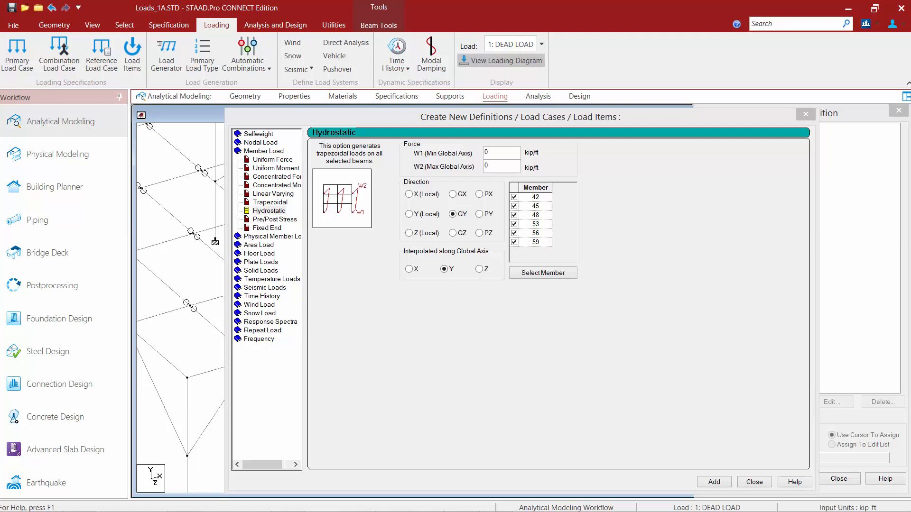
Add the hydrostatic load with W1 of -0.08 and W2 of -0.04 kip/ft in GY, interpolated along X, and close the dialog.
{"action": "left_click", "coordinate": [469, 155]}
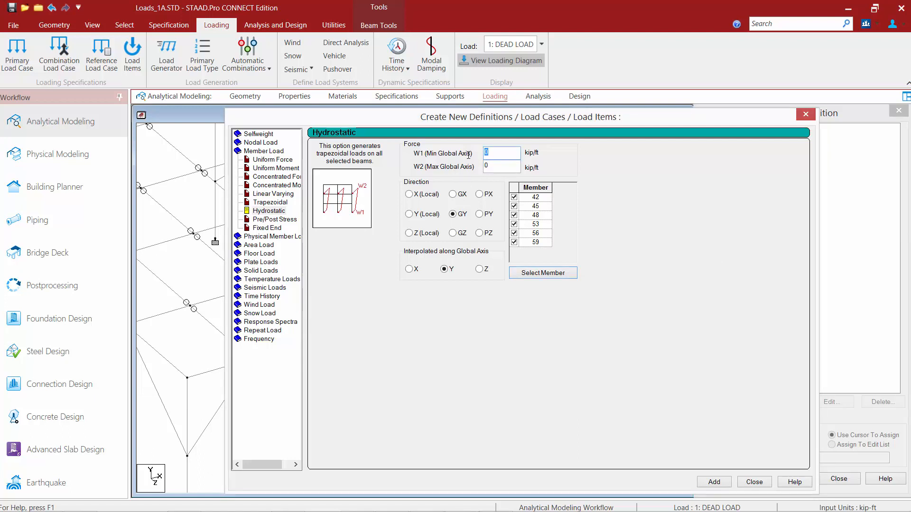
{"action": "type", "text": "-0.08"}
{"action": "left_click_drag", "start_coordinate": [494, 166], "coordinate": [475, 165]}
{"action": "type", "text": "-0.04"}
{"action": "left_click", "coordinate": [411, 270]}
{"action": "left_click", "coordinate": [758, 487]}
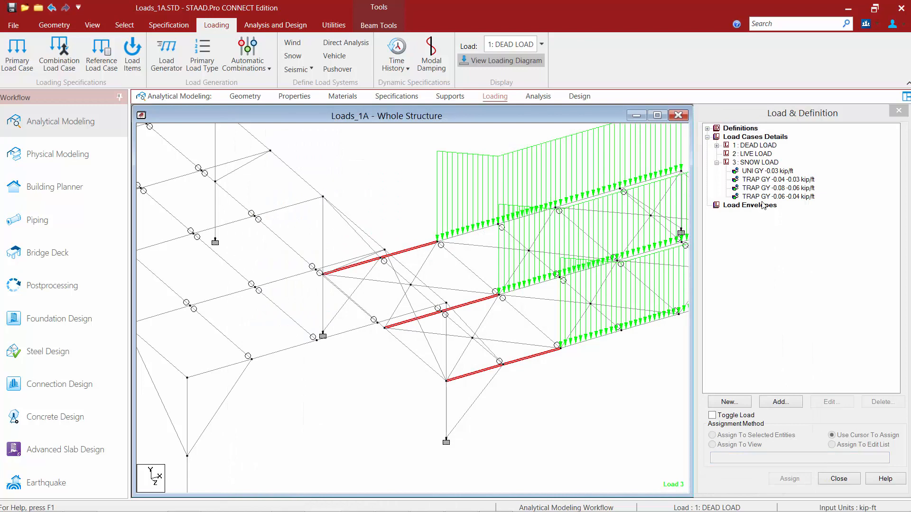
Highlight the generated -0.06 to -0.04 kip/ft trapezoidal load to examine its beams across the whole structure, and clear the beam selection.
{"action": "left_click", "coordinate": [760, 196]}
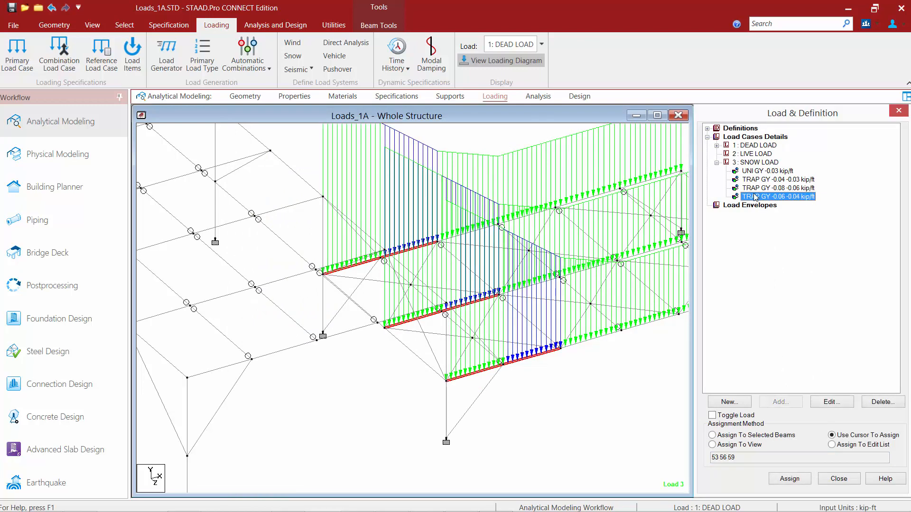
{"action": "left_click", "coordinate": [90, 25]}
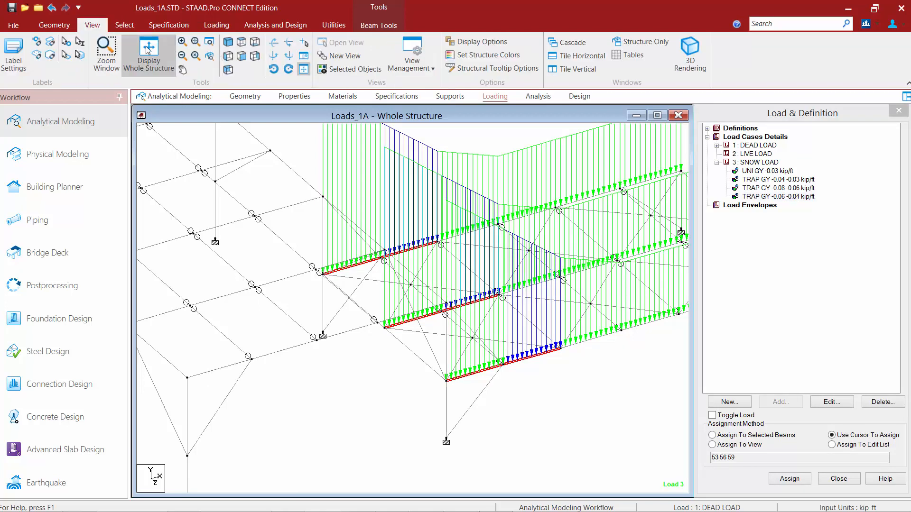
{"action": "left_click", "coordinate": [147, 52]}
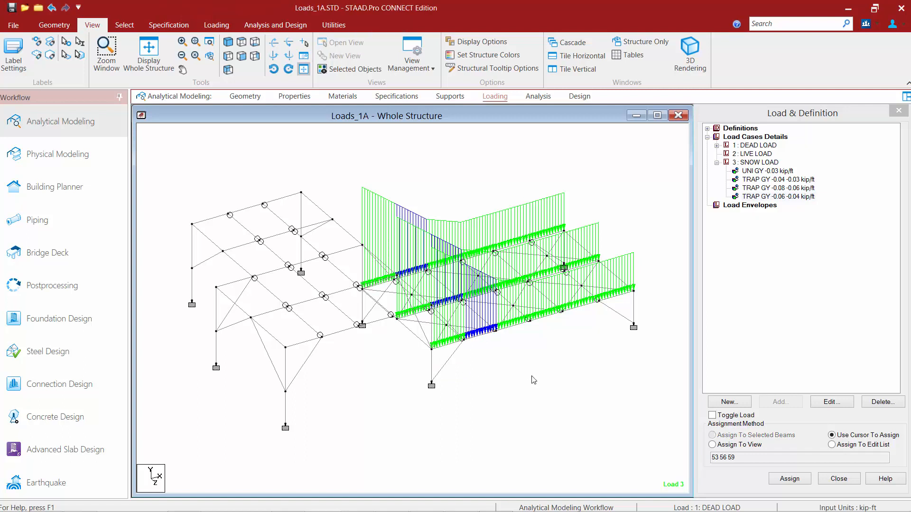
{"action": "left_click", "coordinate": [762, 195]}
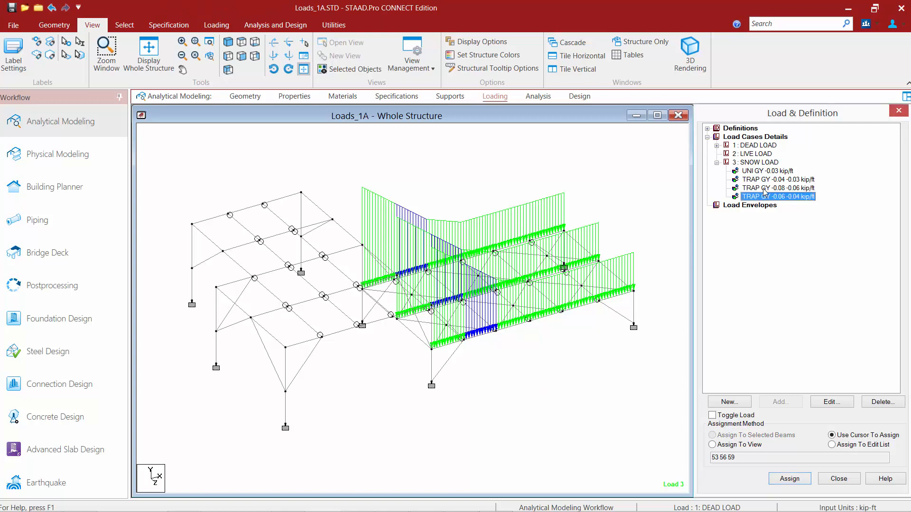